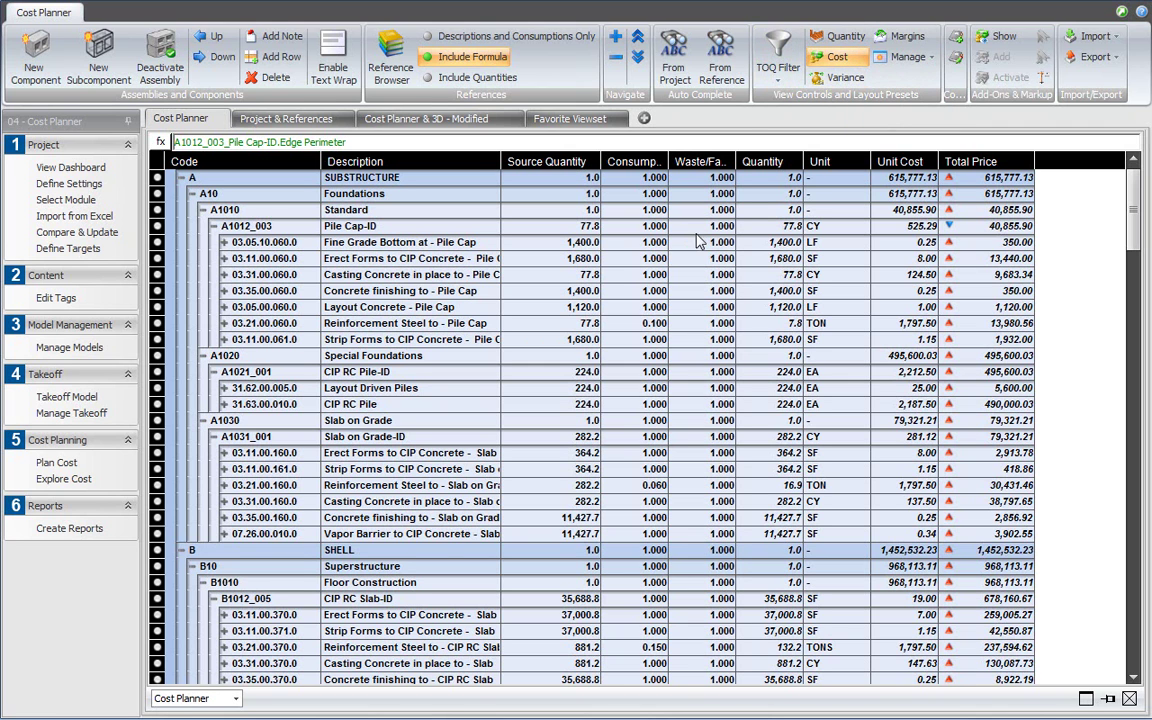
Step: Add the Status and CostType columns to the cost estimate grid via the Column Chooser
right_click(771, 166)
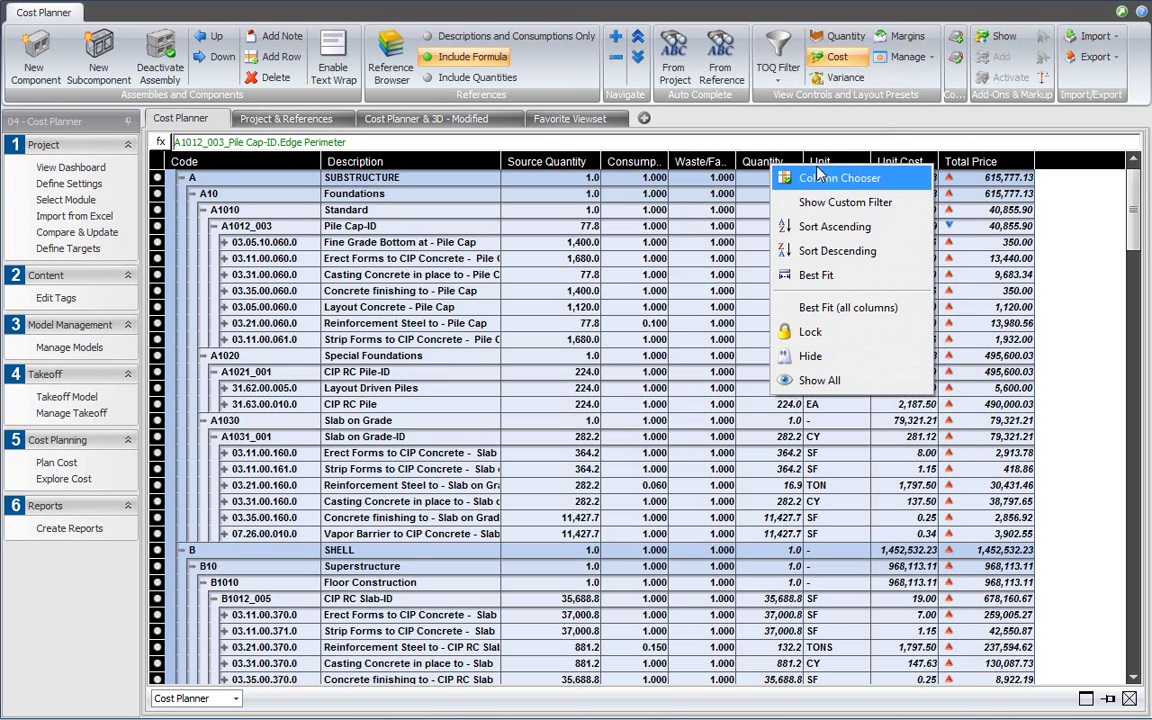
left_click(887, 188)
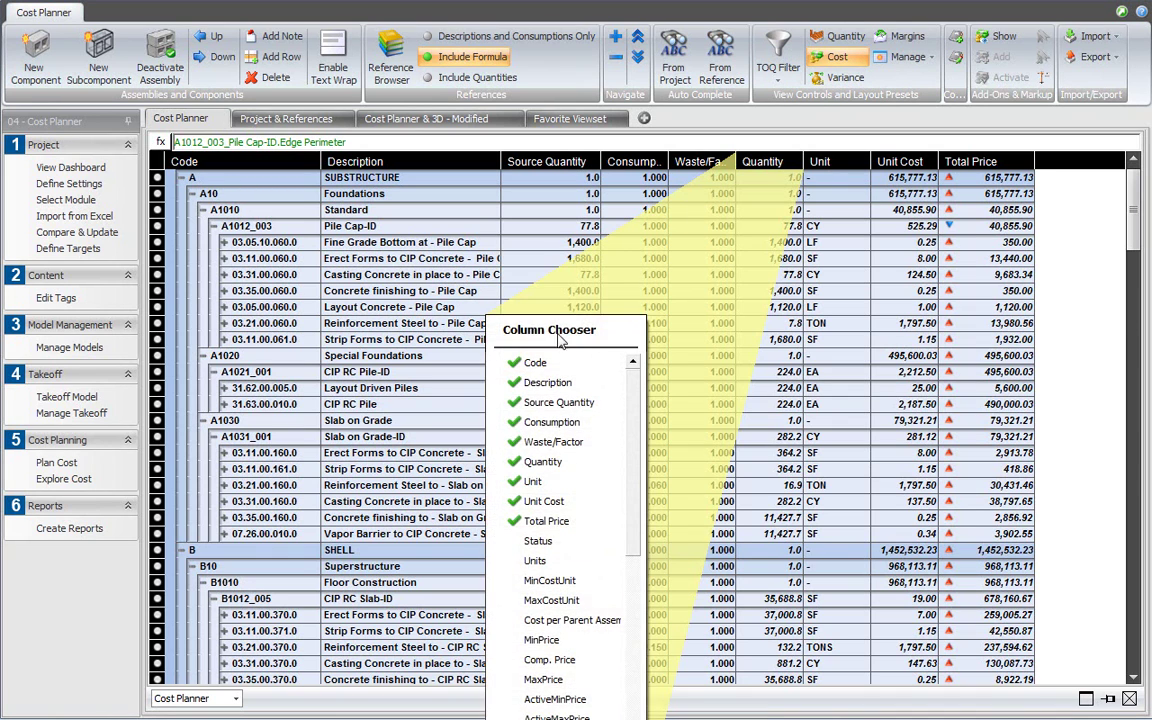
left_click_drag(561, 342, 838, 222)
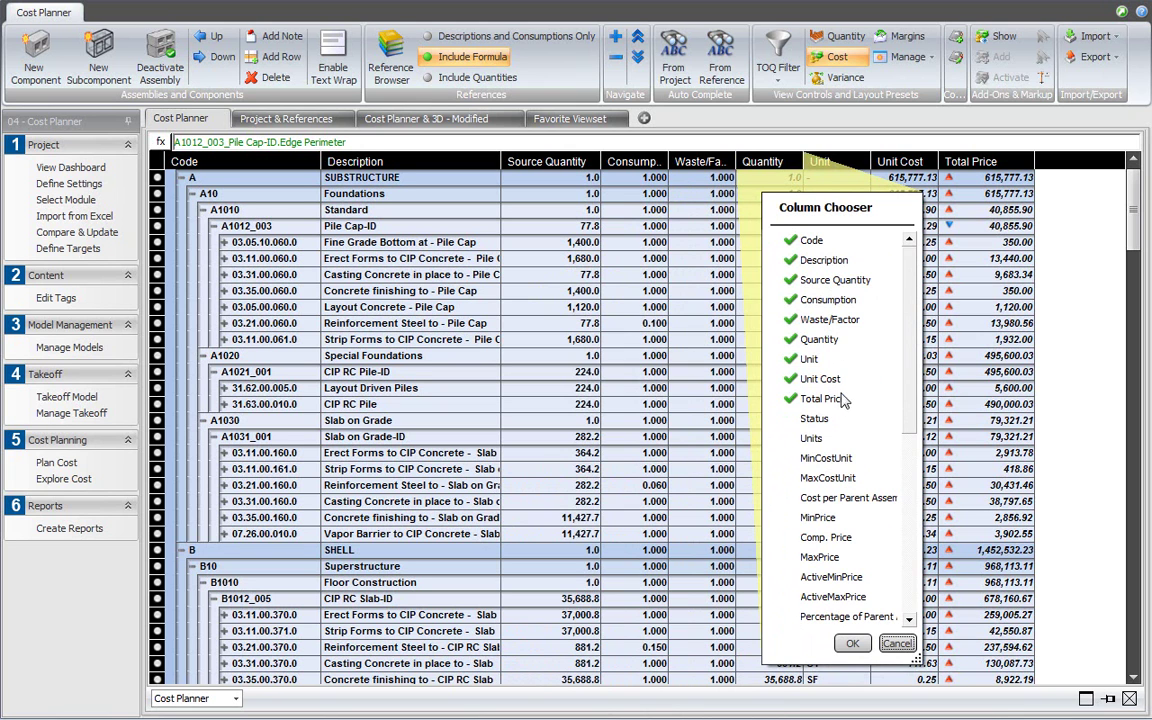
left_click(814, 420)
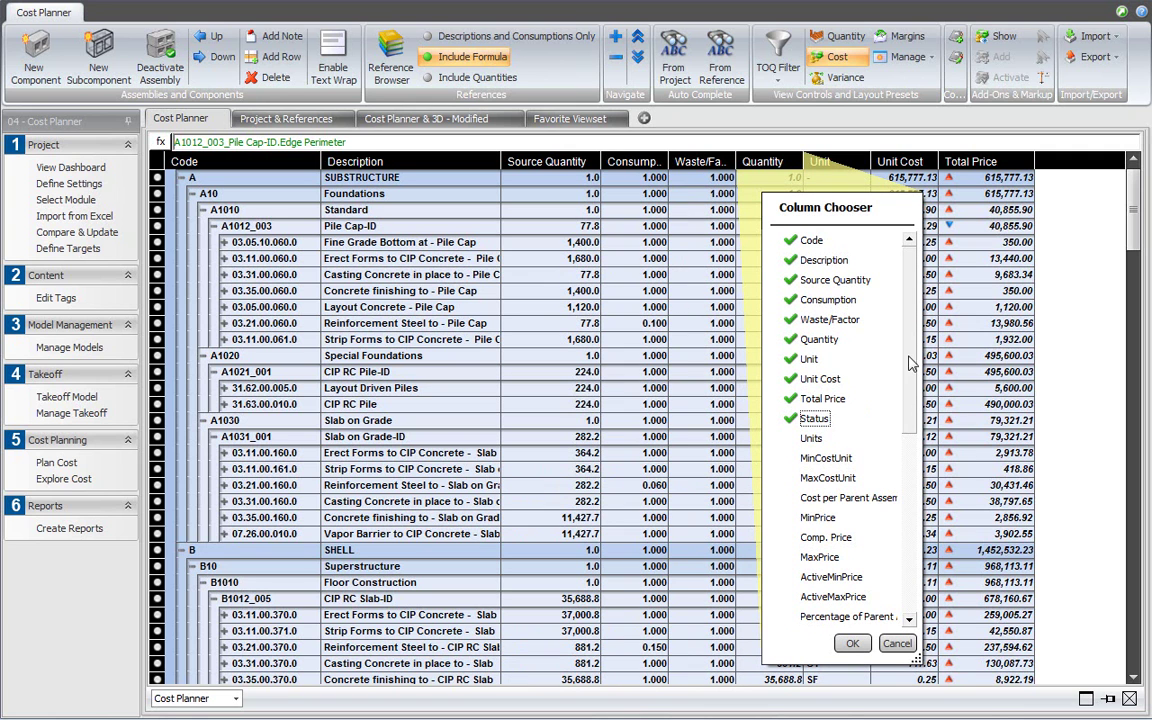
scroll(908, 513, "down", 5)
scroll(908, 513, "down", 2)
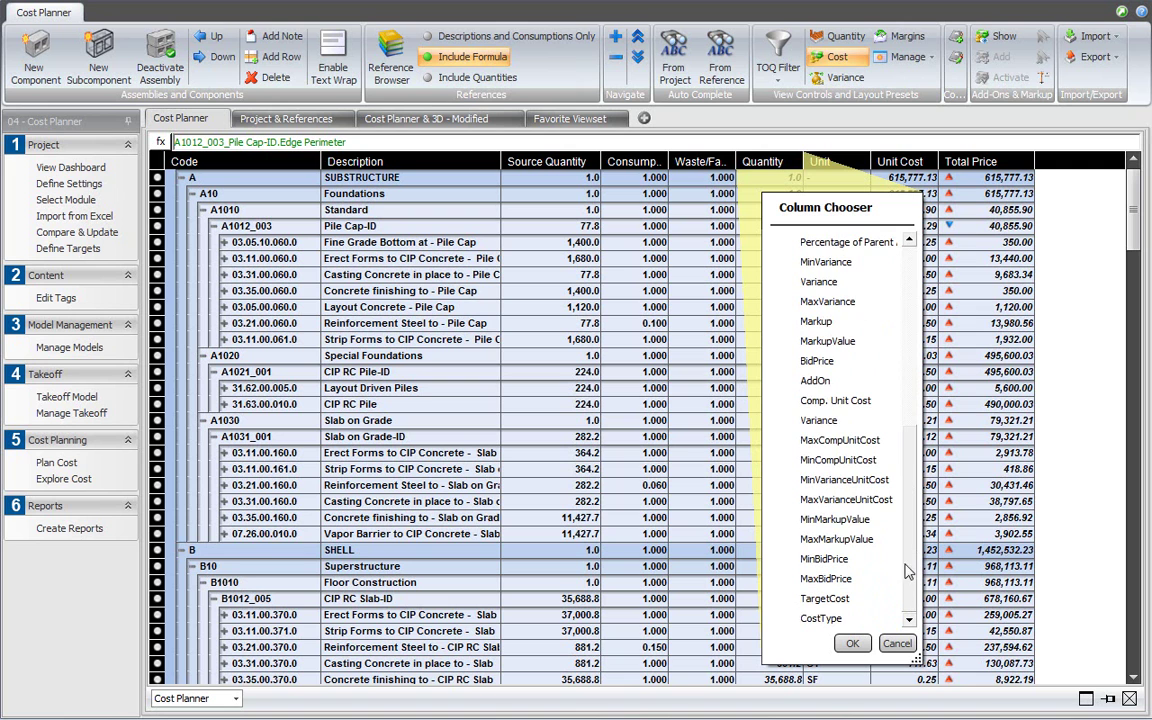
left_click(820, 618)
left_click(853, 644)
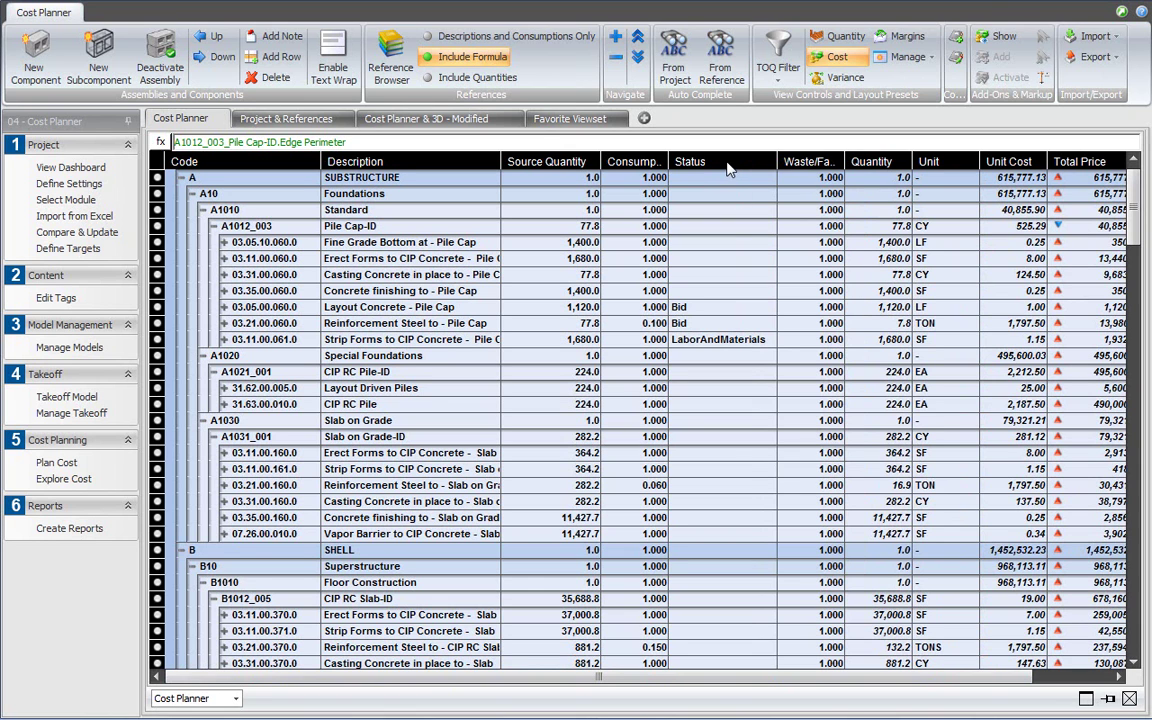
Step: Drag the Status column to sit directly after Description, before Source Quantity
left_click_drag(729, 170, 505, 163)
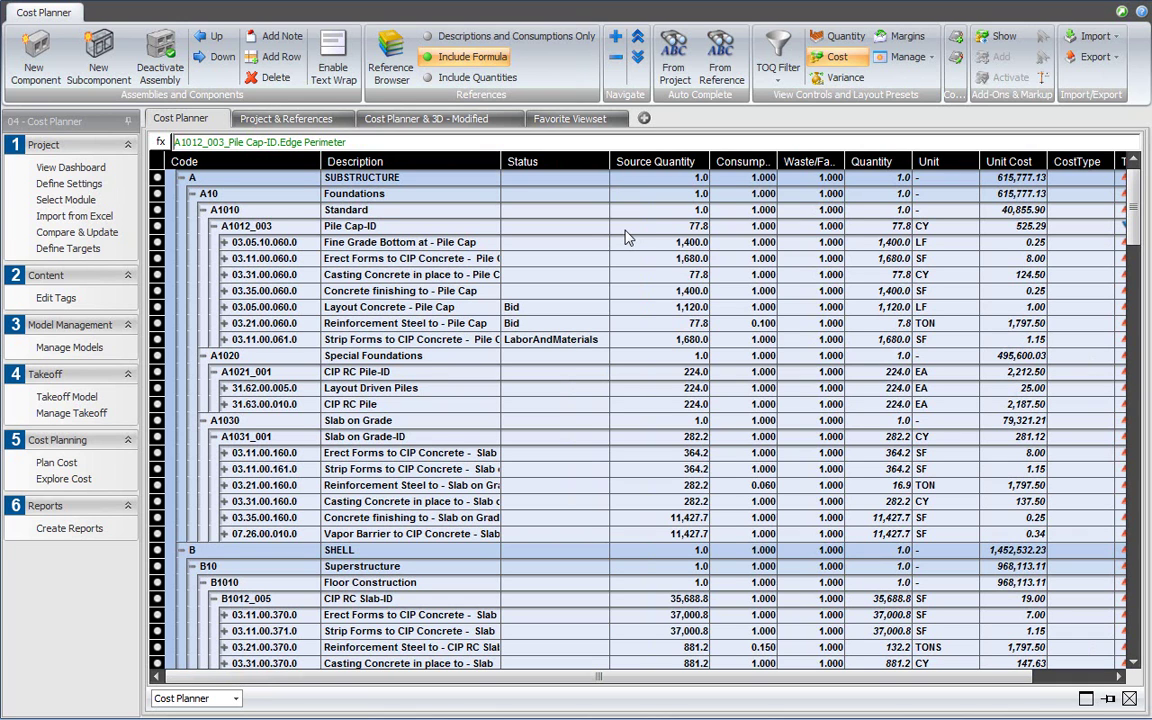
Step: In Manage Presets, add a new Custom Preset and rename it 'My Own Preset'
left_click(928, 58)
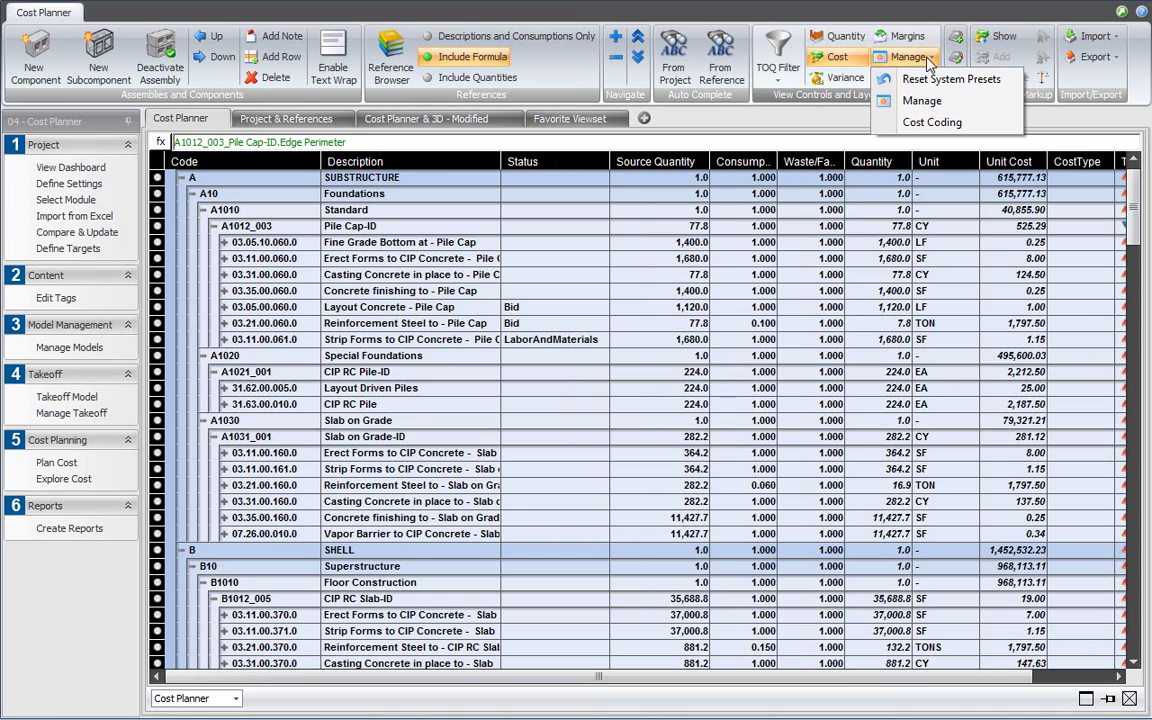
left_click(938, 108)
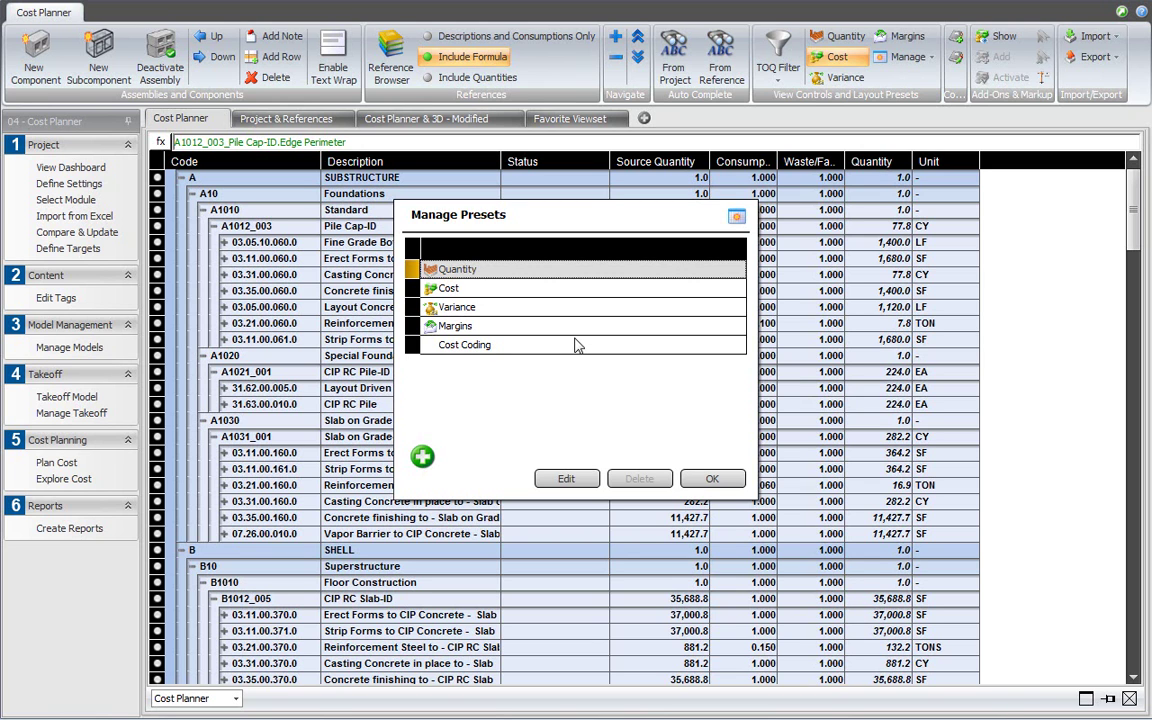
left_click(422, 457)
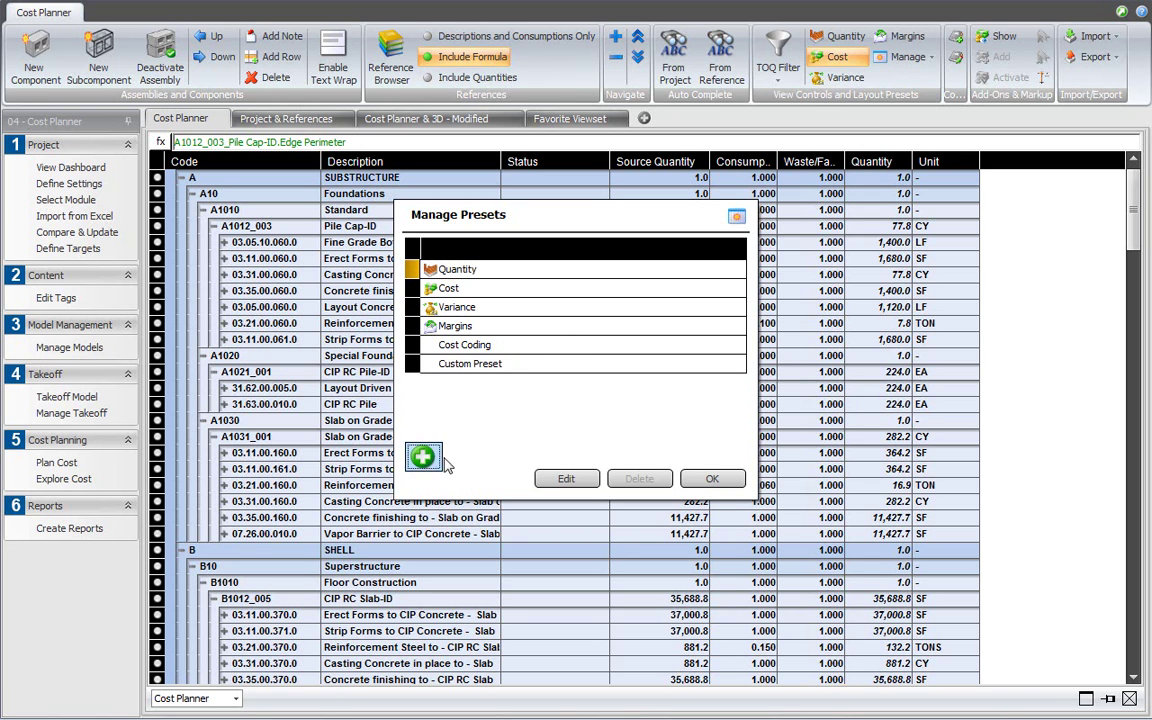
double_click(524, 366)
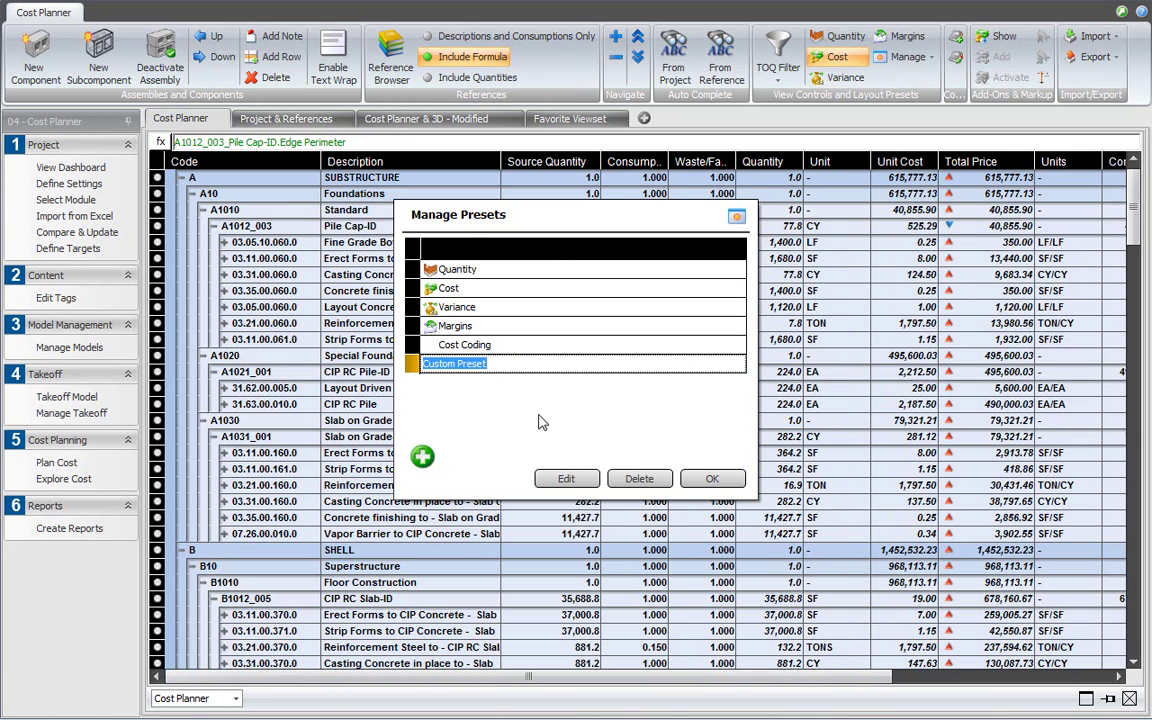
type("My Own Preset")
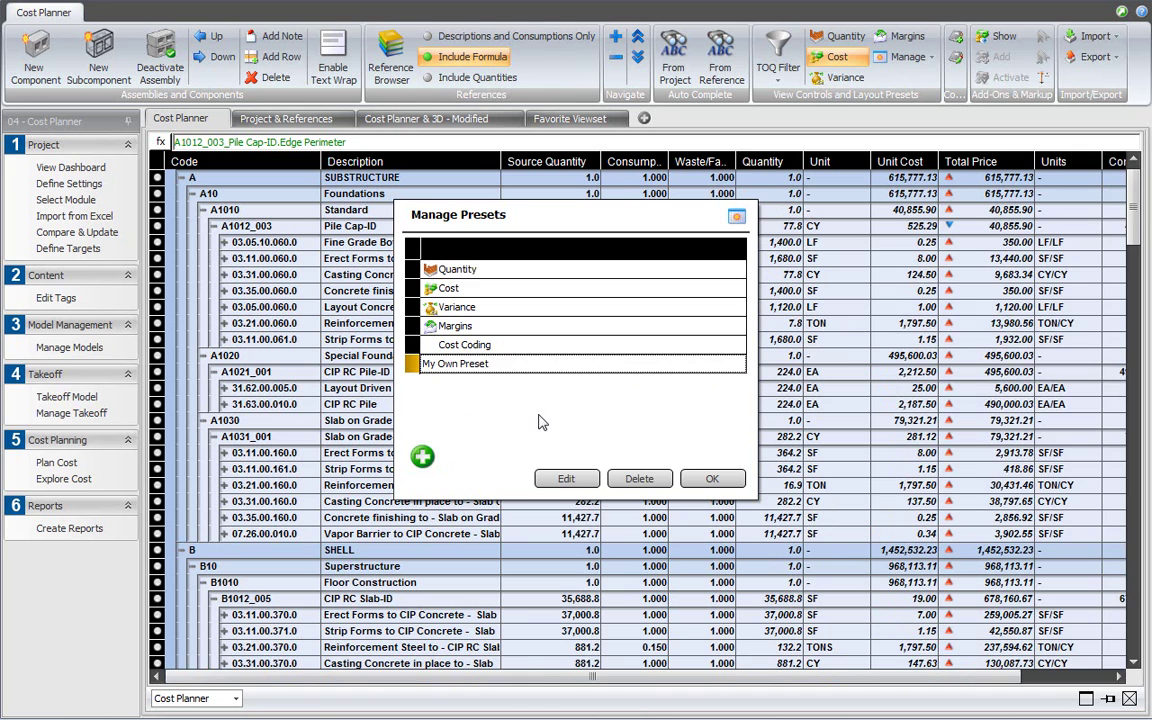
key("Return")
left_click(553, 364)
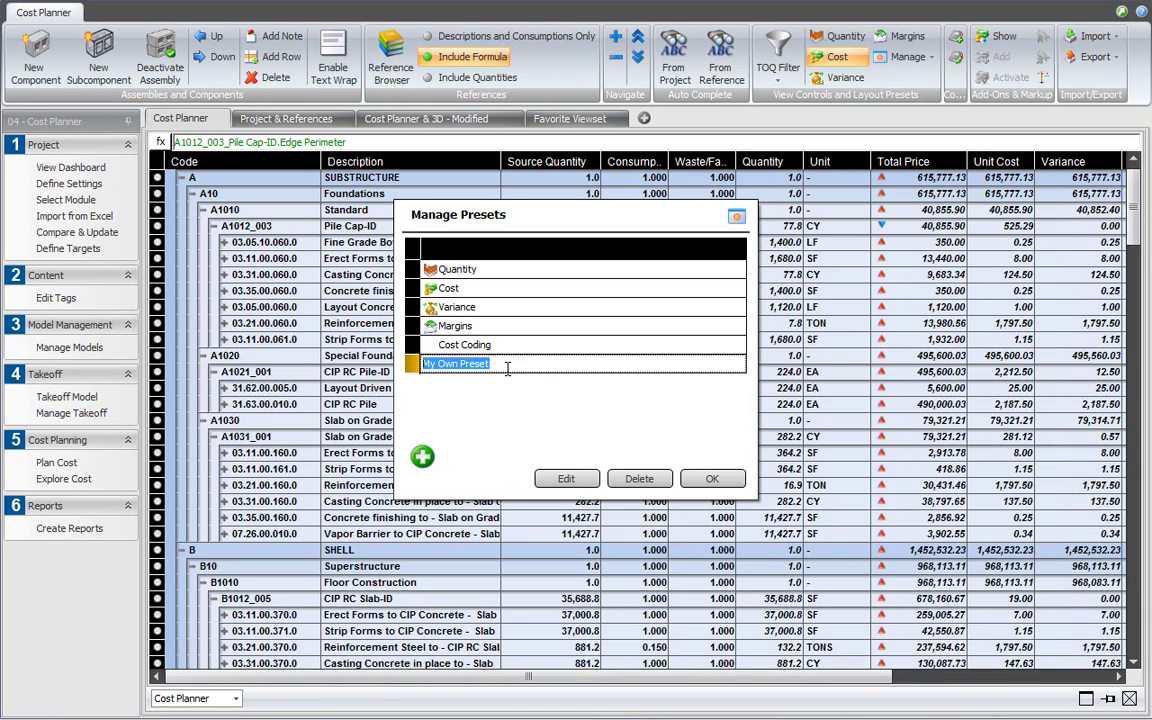
left_click(542, 425)
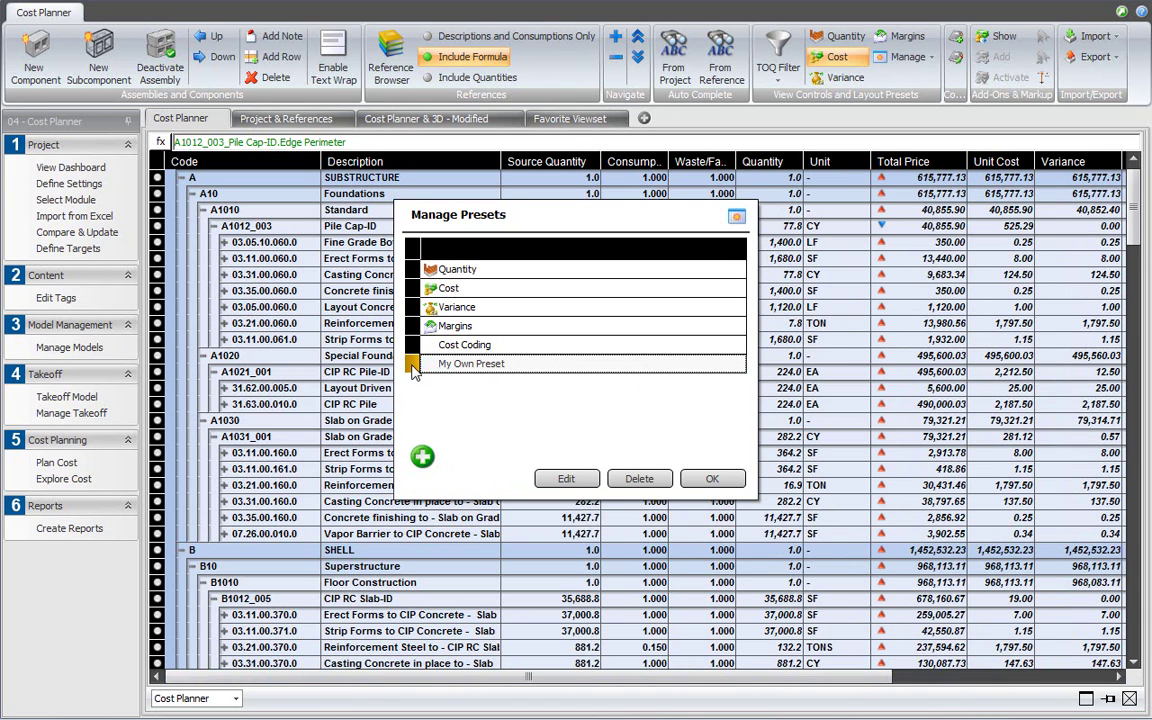
Step: Remove Comp. Price, Source Quantity, Consumption, Comp. Unit Cost and both Variance columns from My Own Preset
left_click(563, 478)
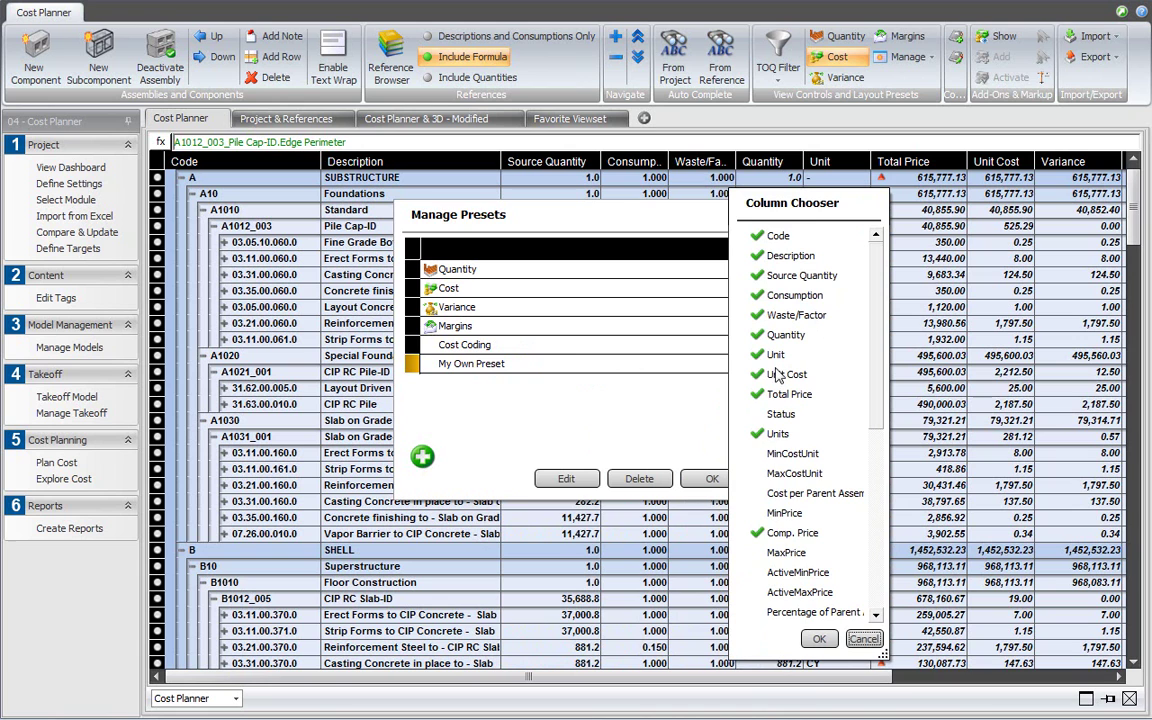
left_click(759, 534)
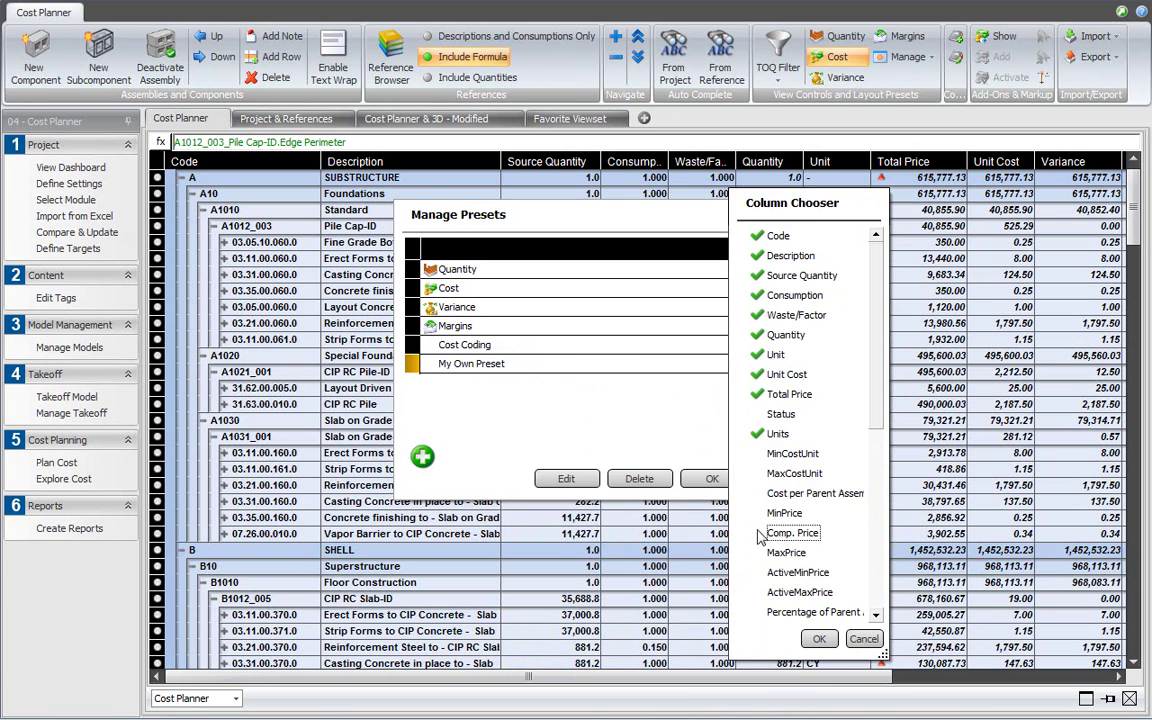
left_click(771, 272)
left_click(788, 294)
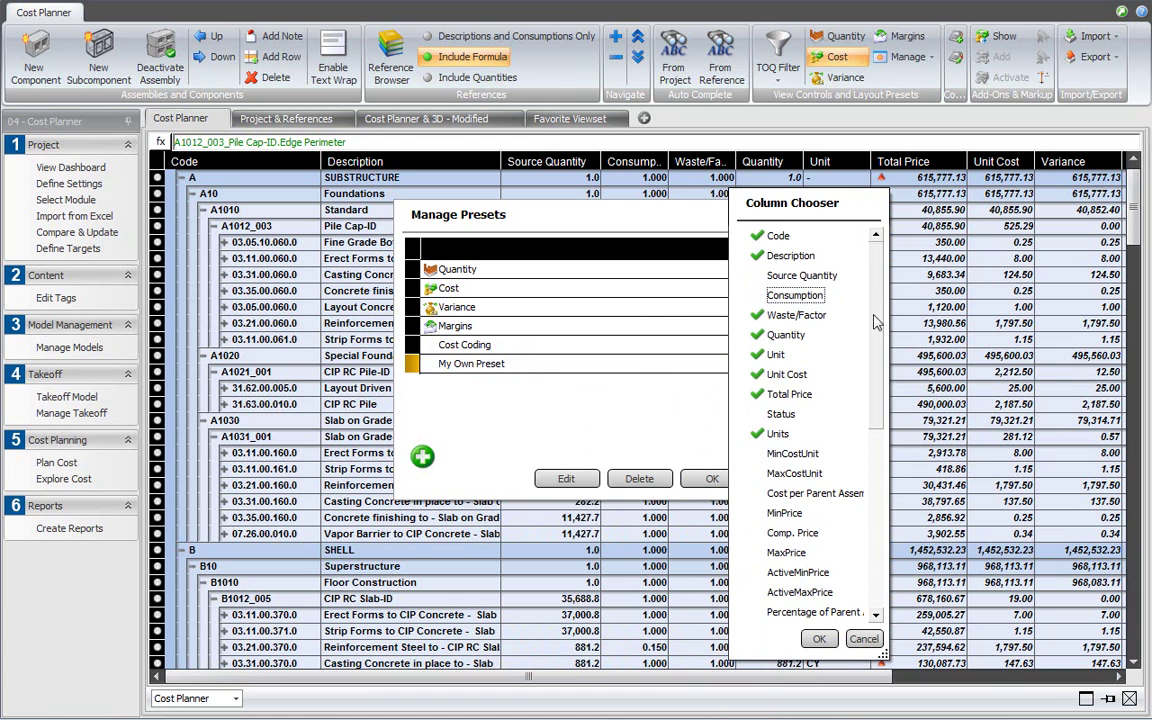
left_click_drag(875, 300, 877, 496)
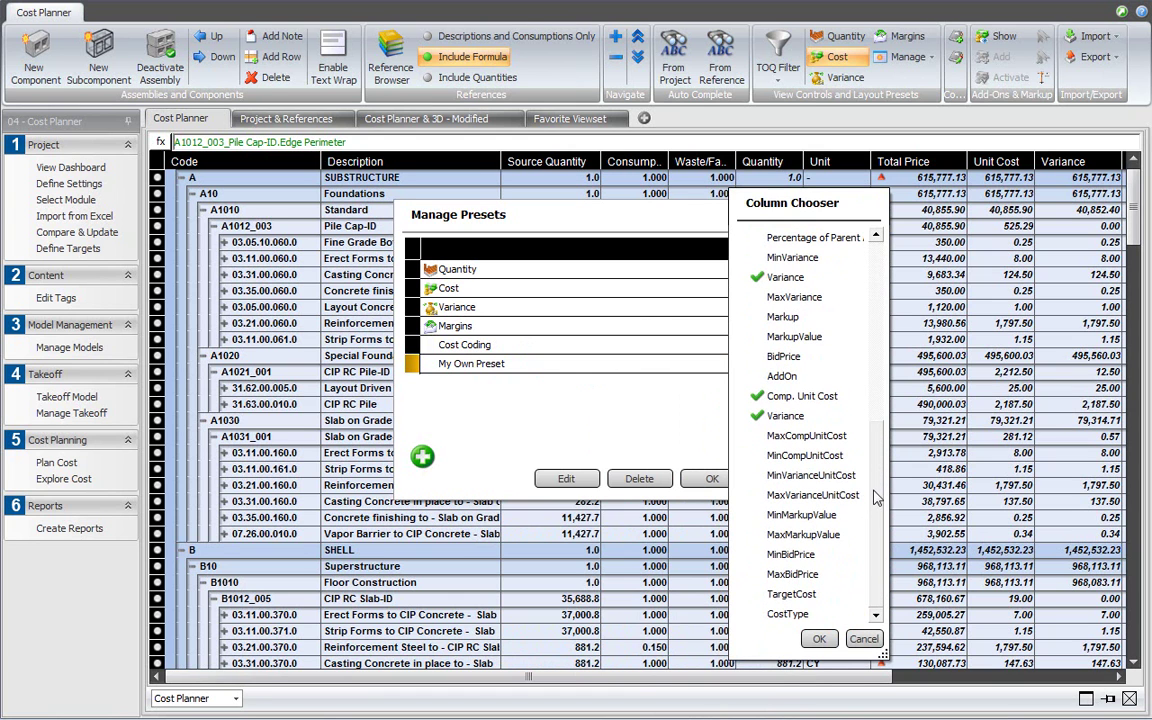
left_click(757, 397)
left_click(757, 415)
left_click(757, 277)
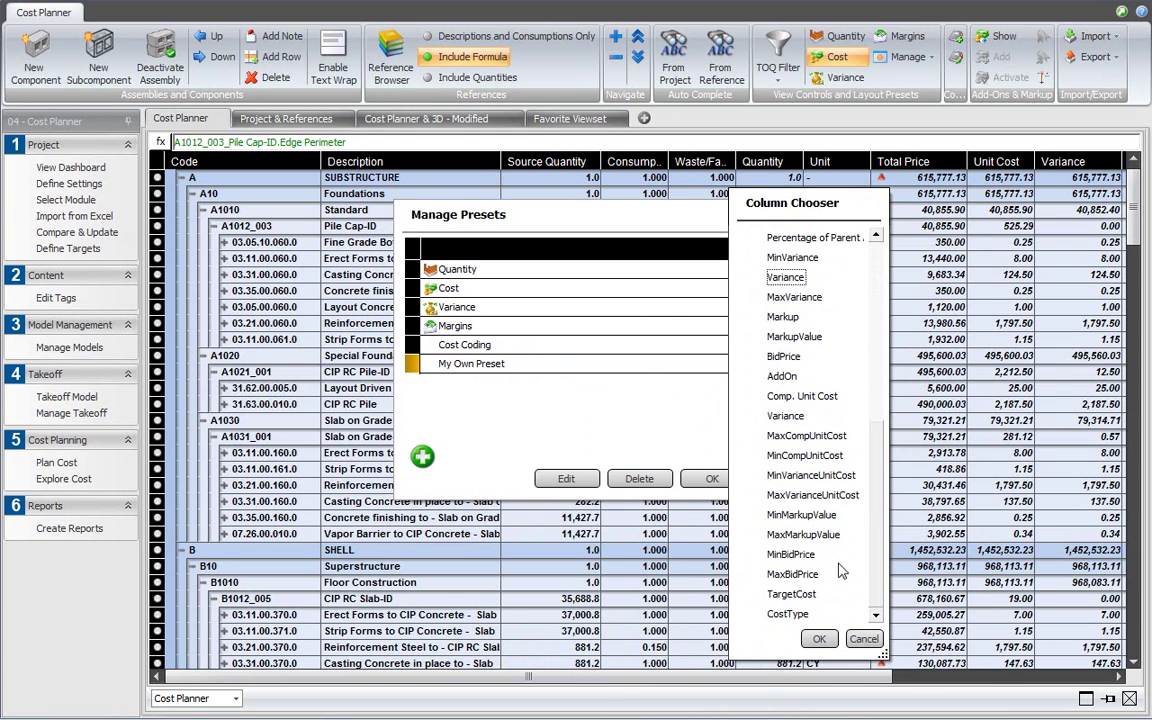
Step: Add CostType and TargetCost to My Own Preset and apply the layout
left_click(757, 614)
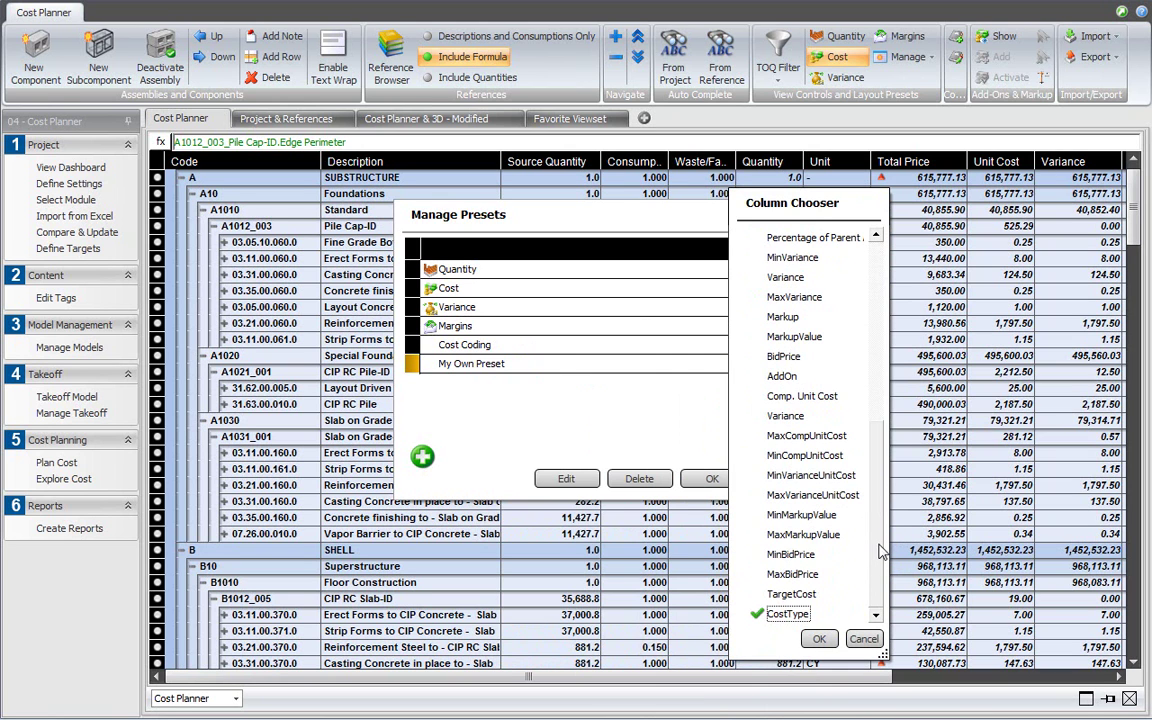
left_click(768, 596)
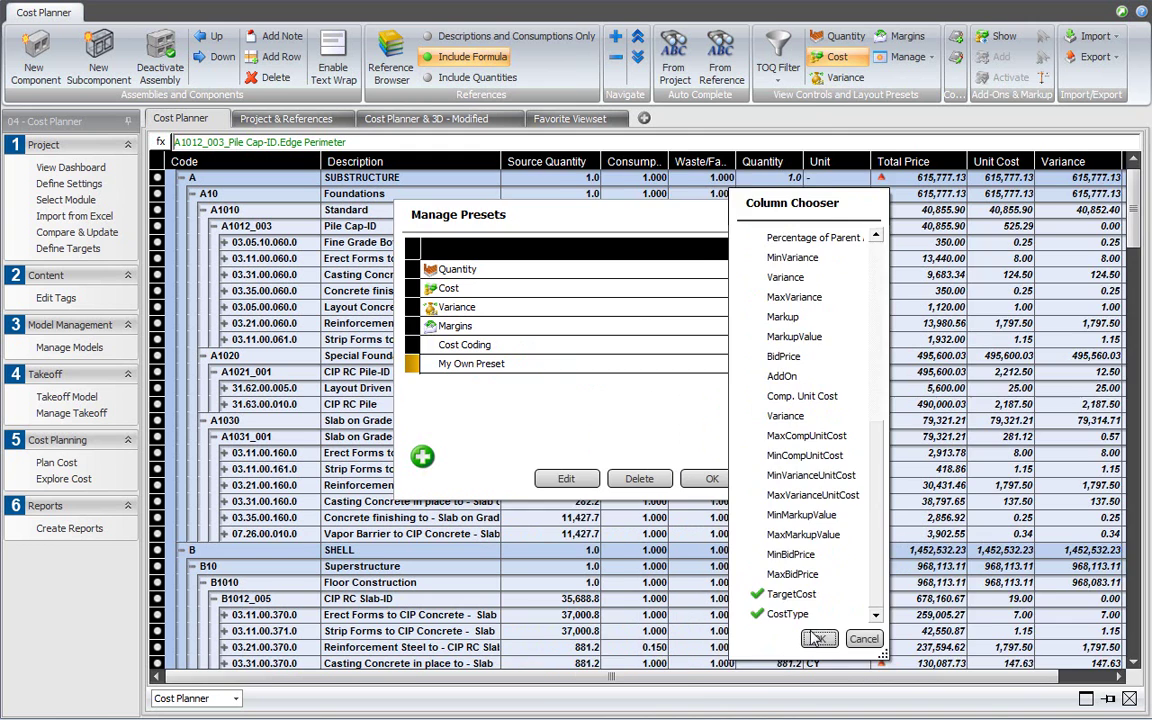
left_click(819, 638)
left_click(712, 479)
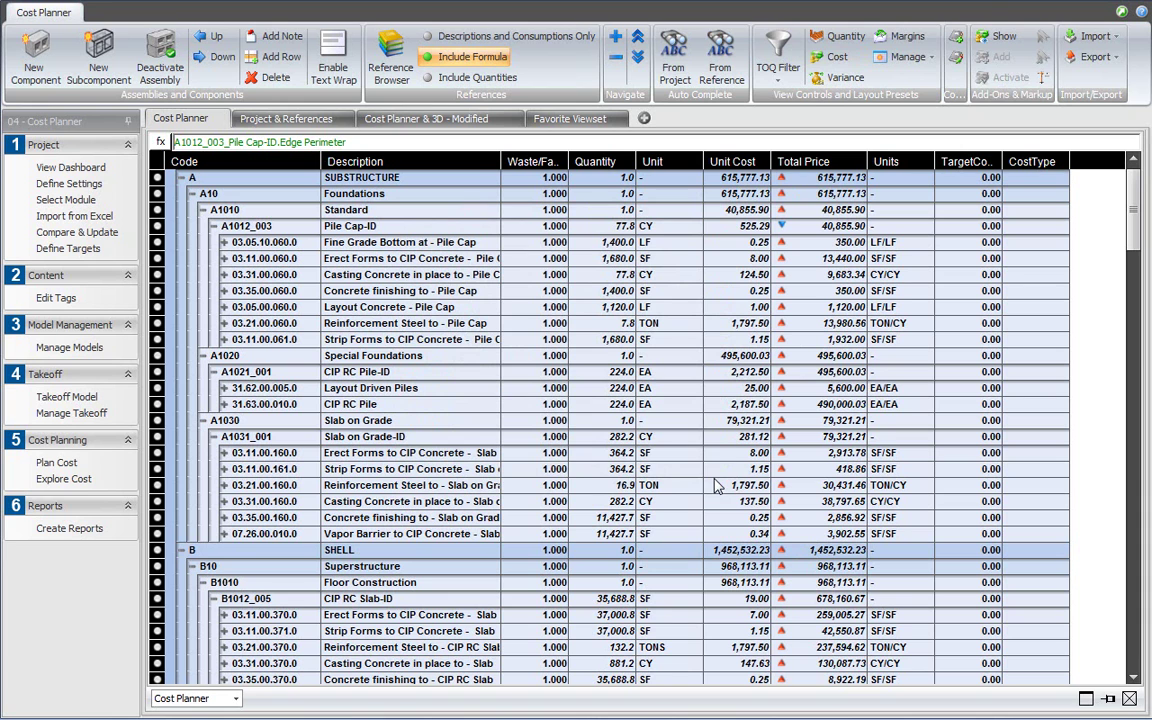
left_click(927, 62)
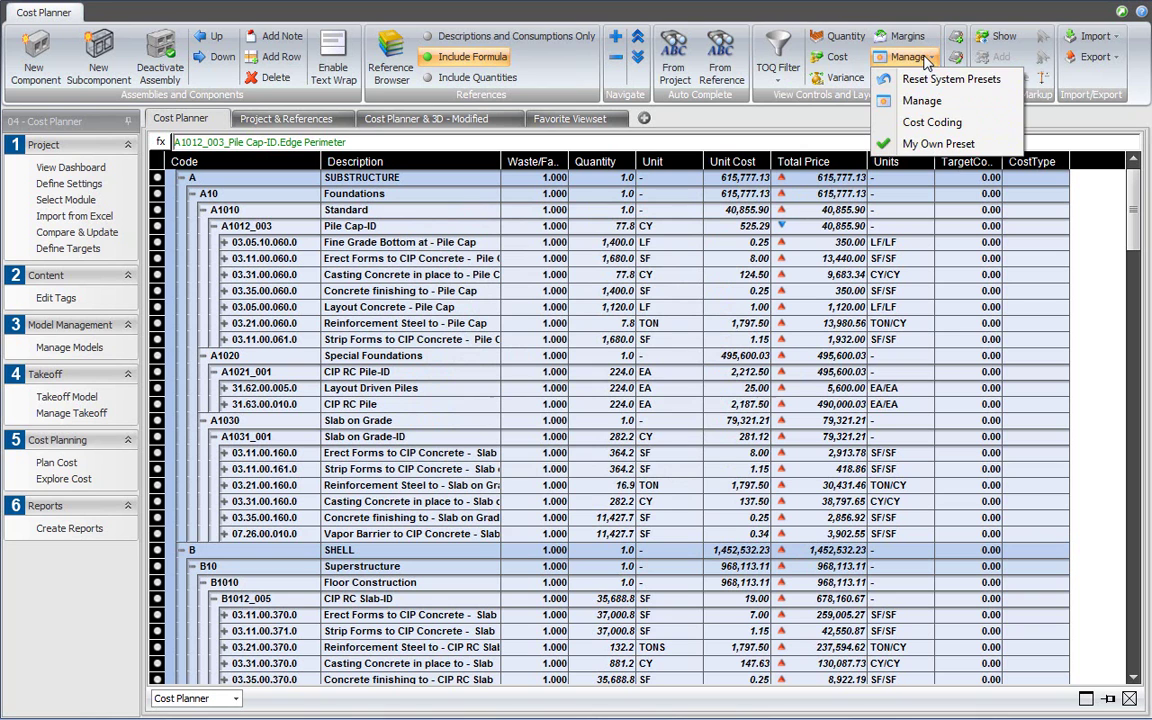
left_click(927, 58)
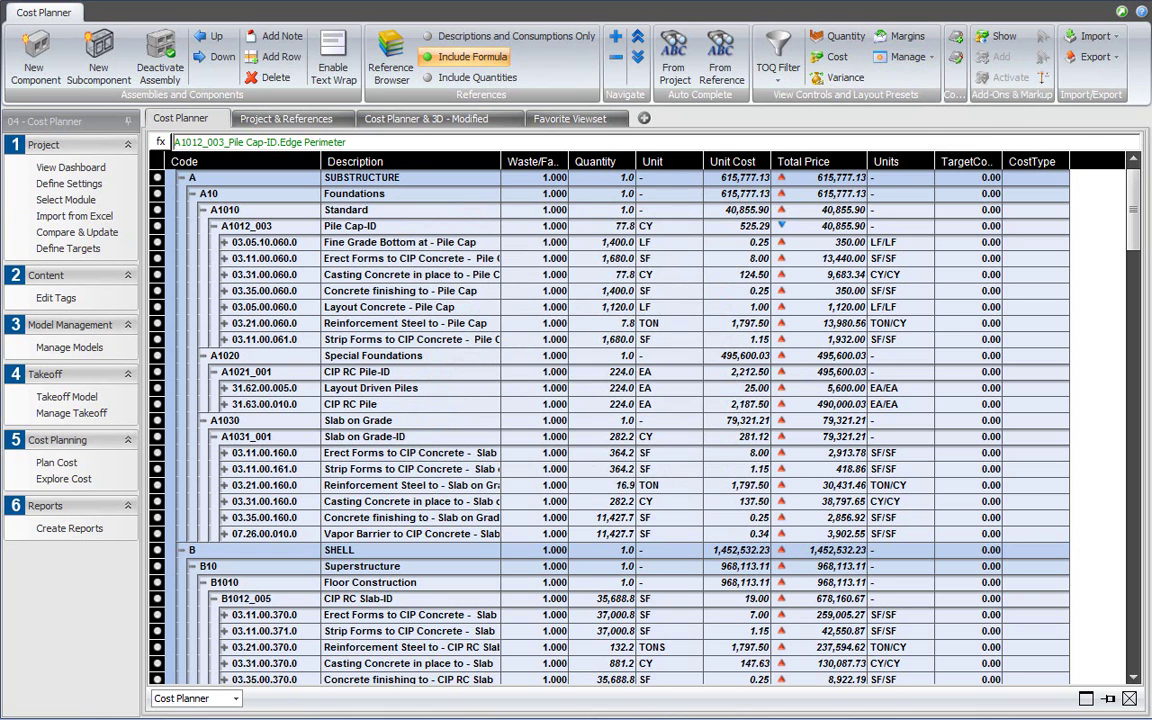